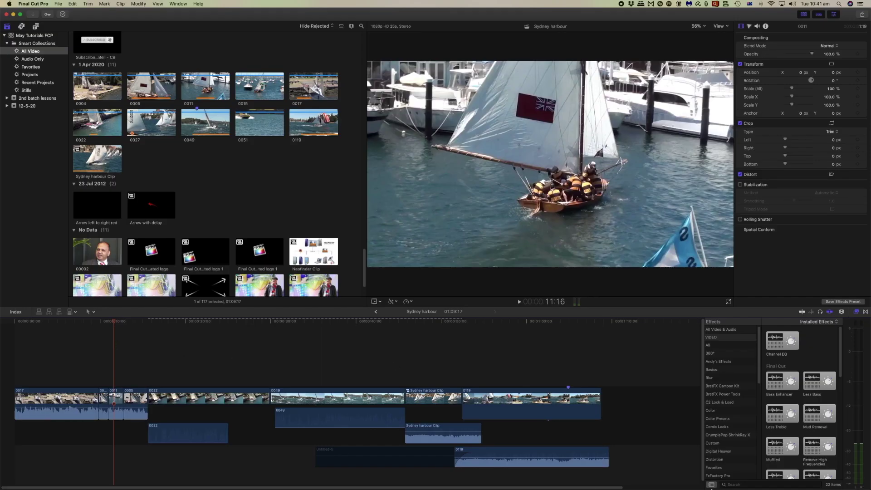
# - Launch HandBrake and open the wedding DVD as the source, scanning it despite copy protection
pyautogui.moveTo(711, 488)
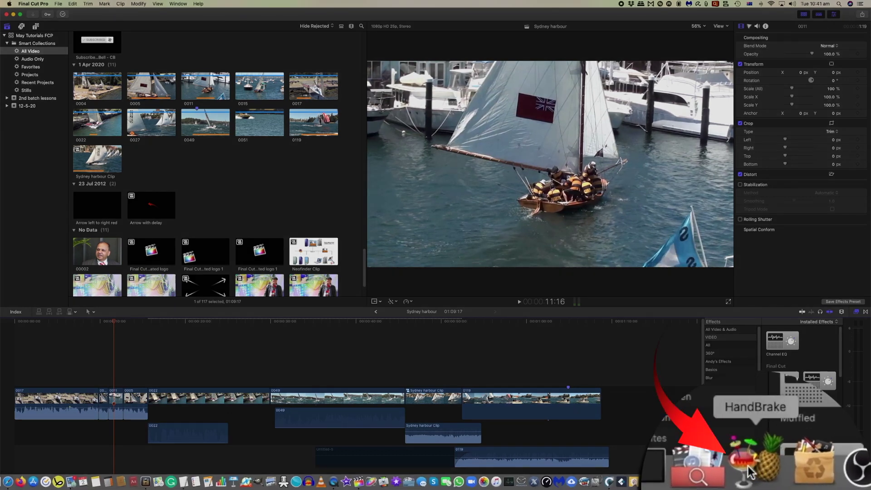
pyautogui.click(711, 487)
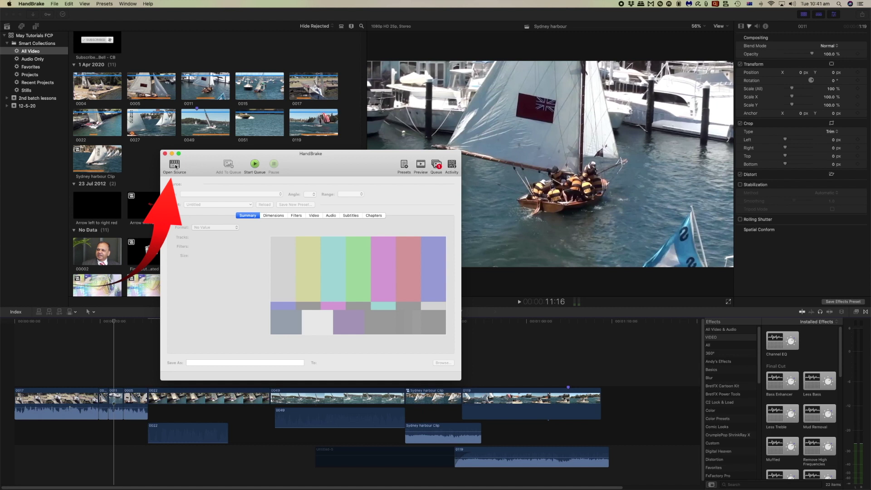
pyautogui.click(174, 165)
pyautogui.scroll(-5, 199, 245)
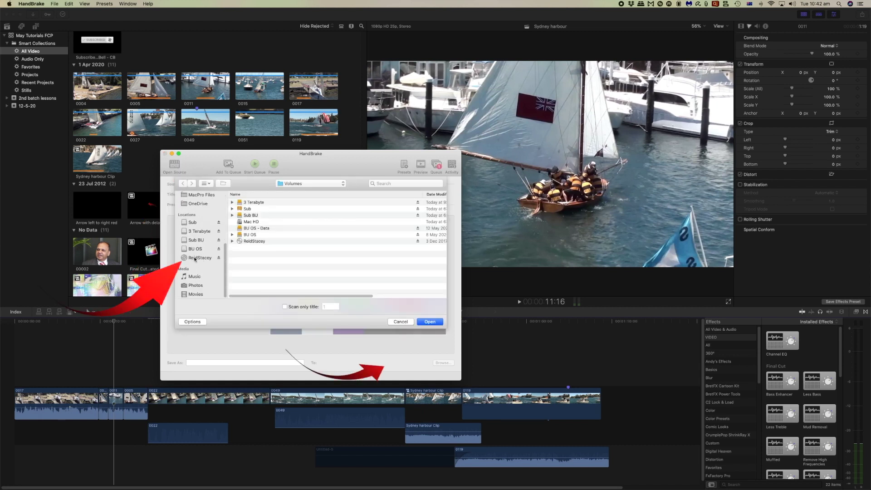
pyautogui.click(431, 322)
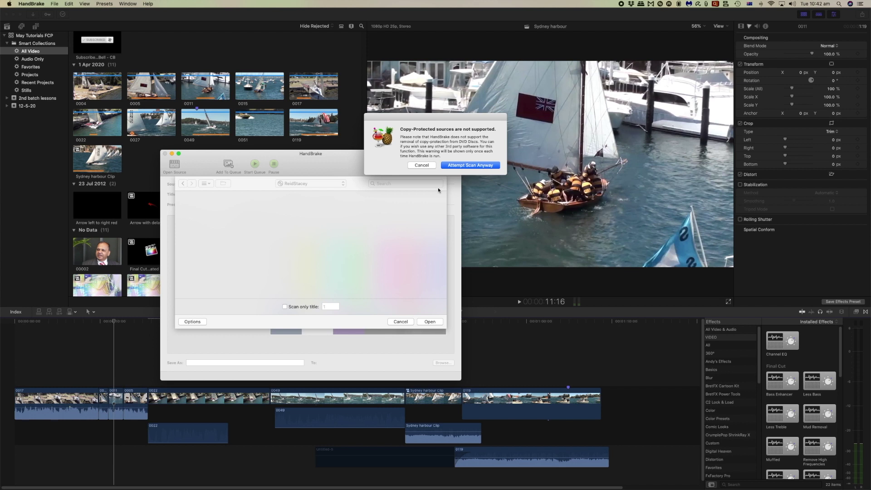
pyautogui.click(474, 166)
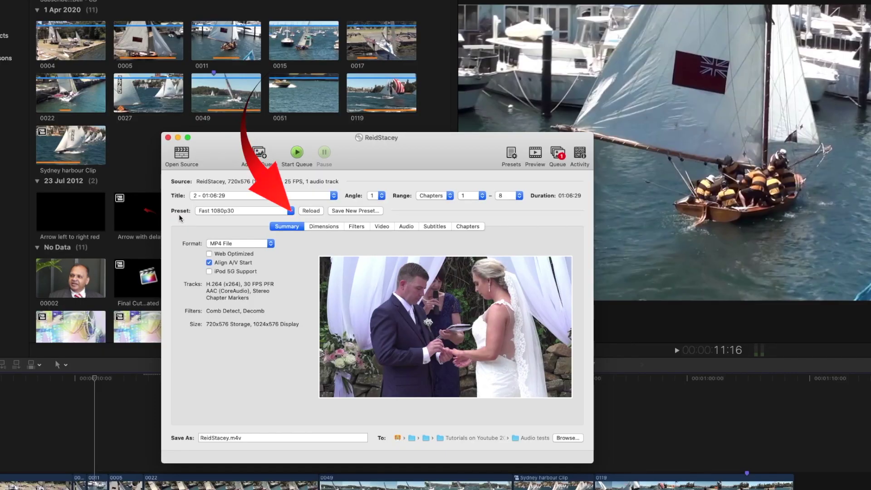
# - Show the General presets submenu in HandBrake's Preset list
pyautogui.click(290, 211)
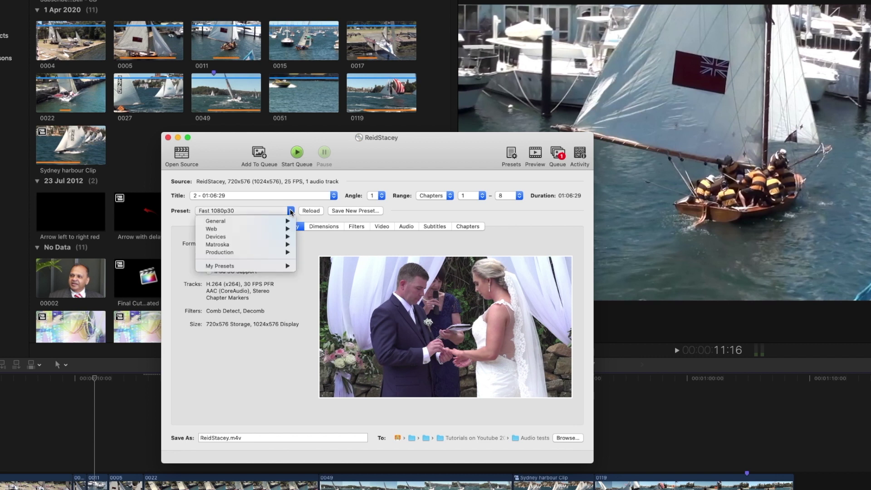
pyautogui.moveTo(281, 221)
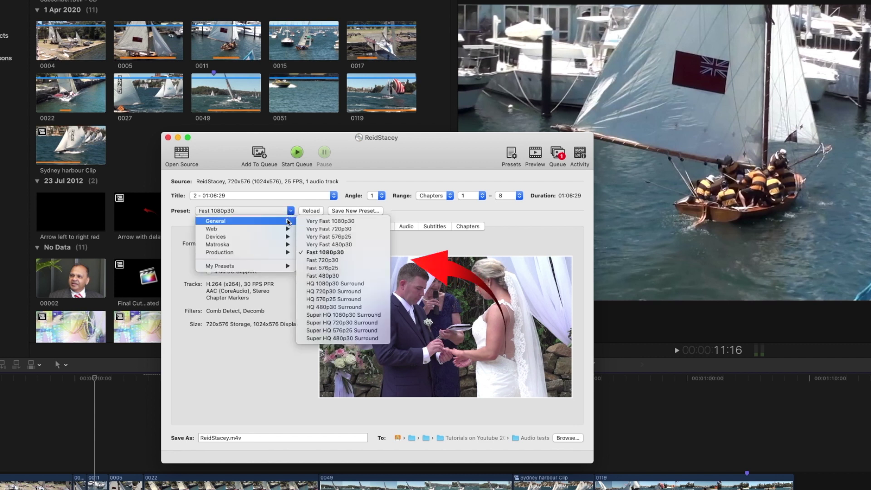
# - Apply the Super HQ 576p25 Surround preset, keep MP4 File format, and select the output name
pyautogui.click(362, 331)
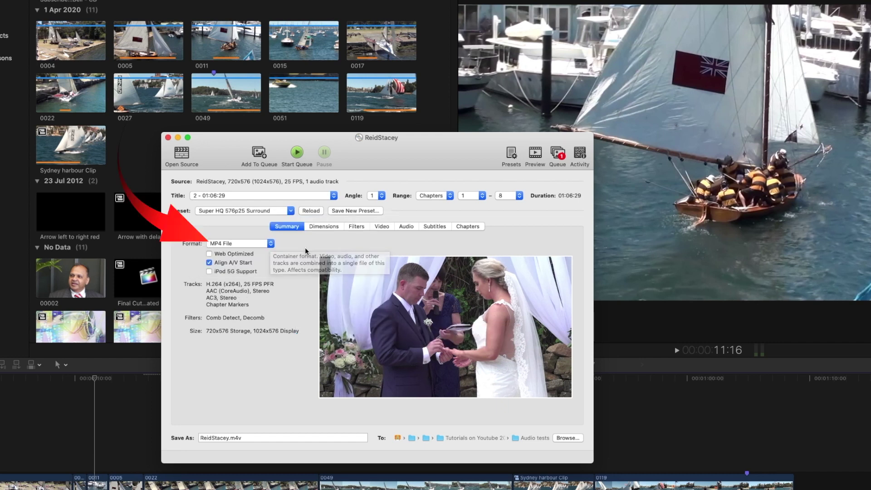
pyautogui.click(270, 244)
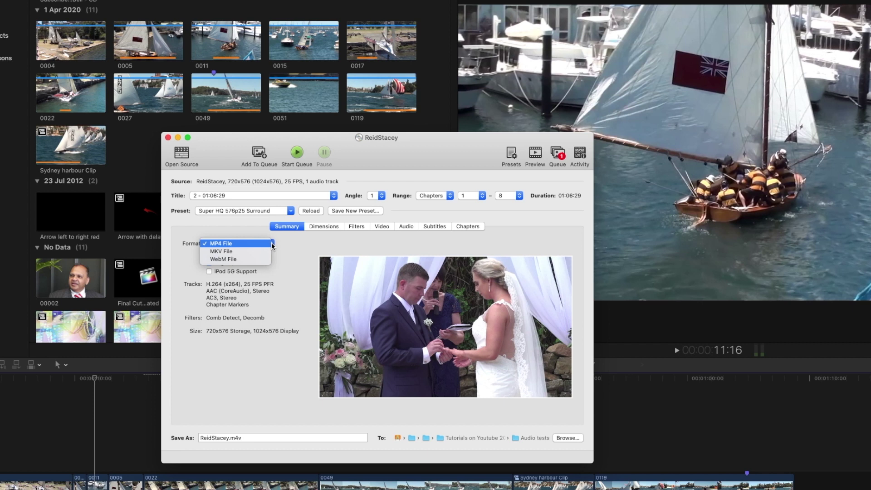
pyautogui.click(237, 244)
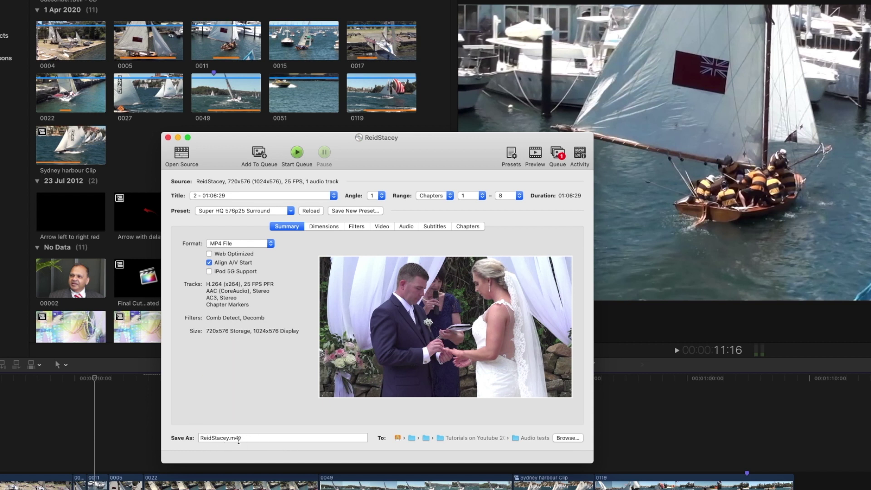
pyautogui.tripleClick(256, 438)
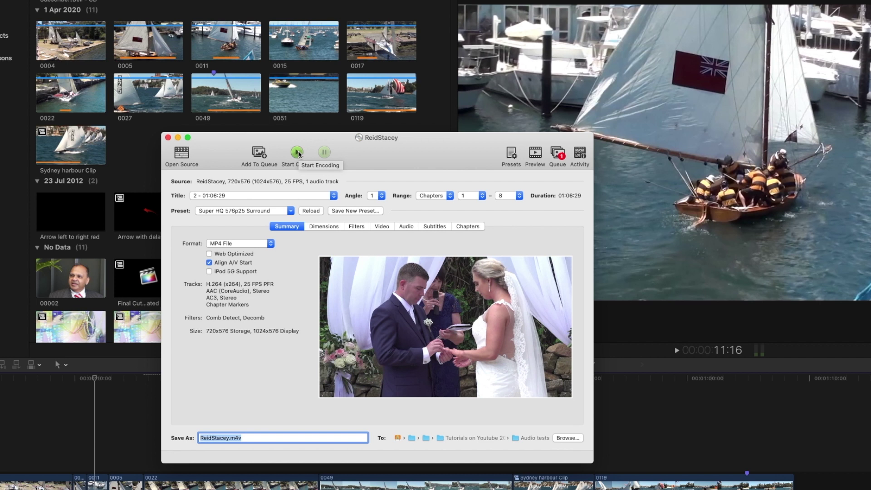
# - Start encoding the wedding DVD, briefly check the preview, then pause and resume the encode
pyautogui.click(297, 152)
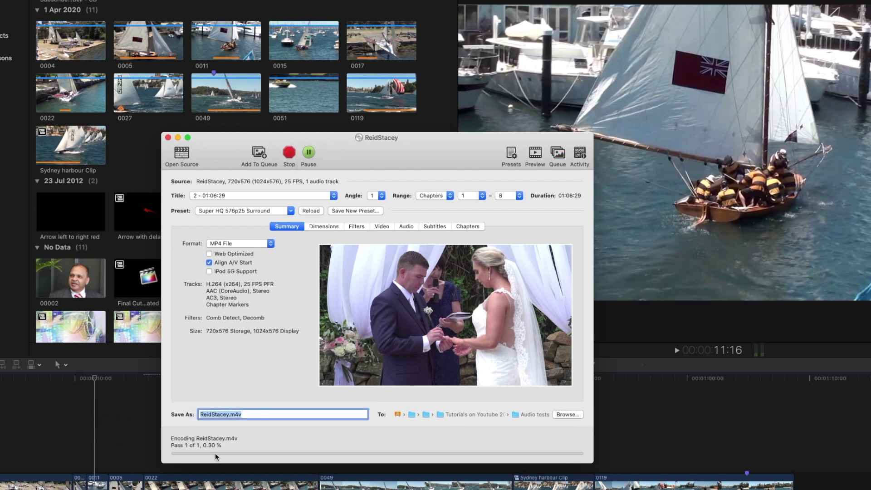
pyautogui.click(535, 154)
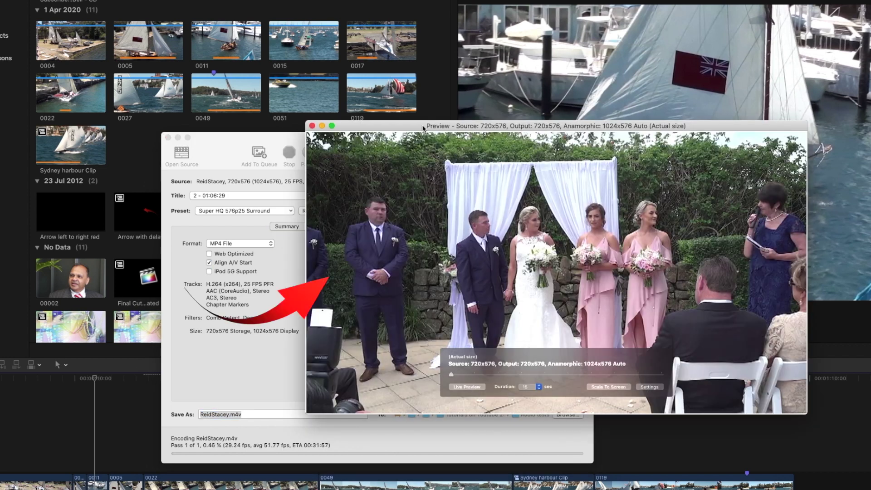
pyautogui.click(312, 126)
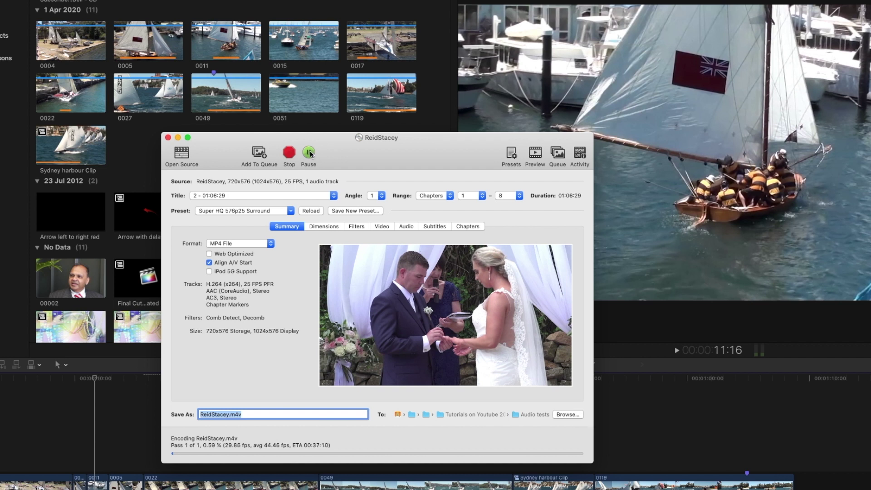
pyautogui.click(310, 153)
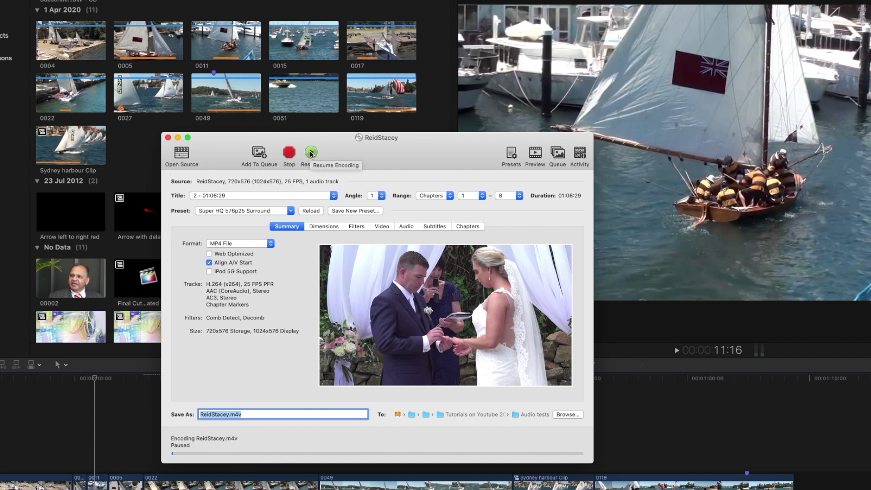
pyautogui.click(311, 154)
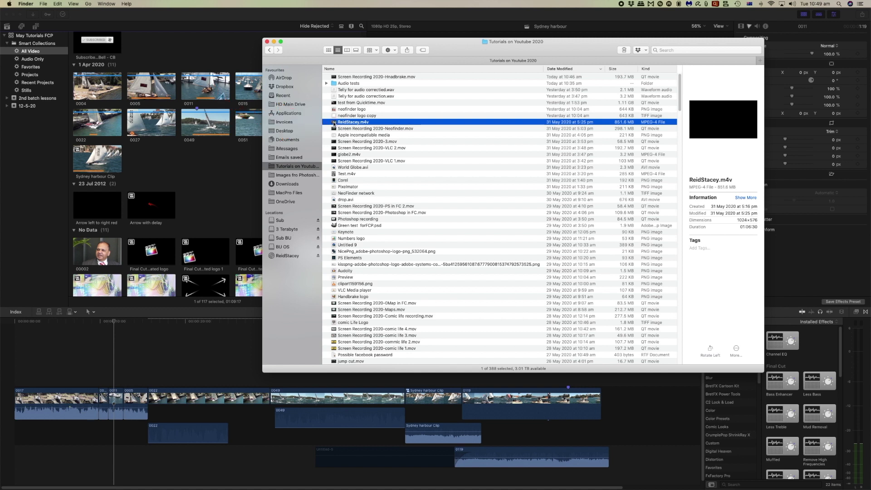
# - Quick Look ReidStacey.m4v and step through chapters Ceremony, Photos, Entrance, Speeches, Cake & Dance
pyautogui.press('space')
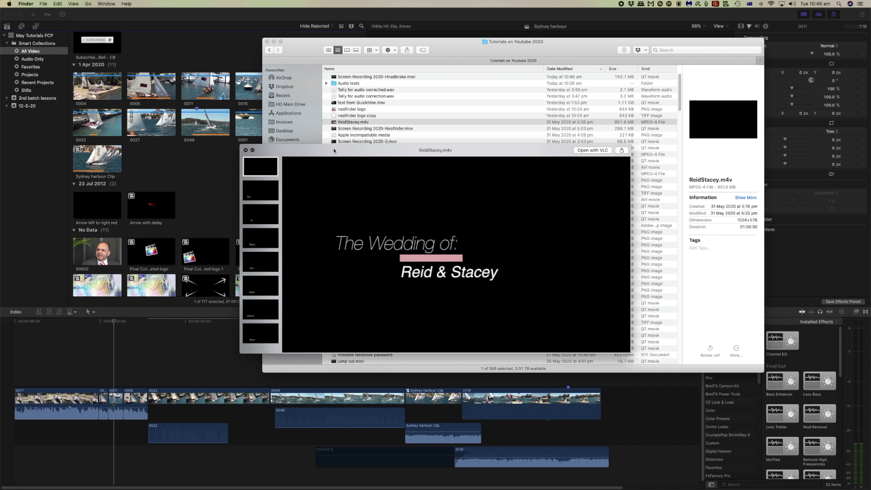
pyautogui.moveTo(332, 151); pyautogui.dragTo(321, 132)
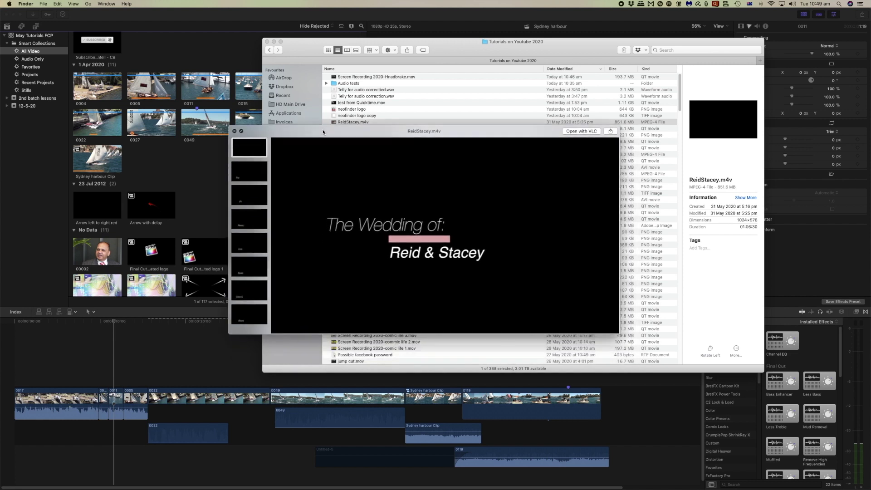
pyautogui.click(253, 174)
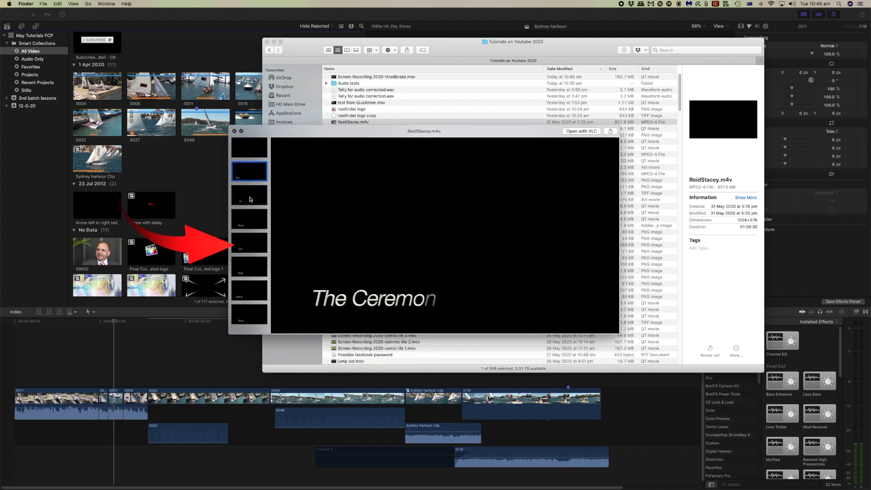
pyautogui.click(251, 198)
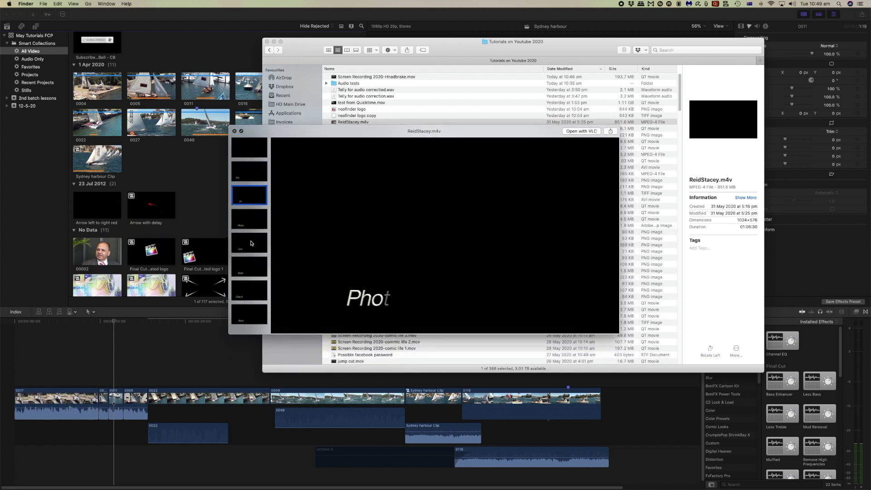
pyautogui.click(252, 243)
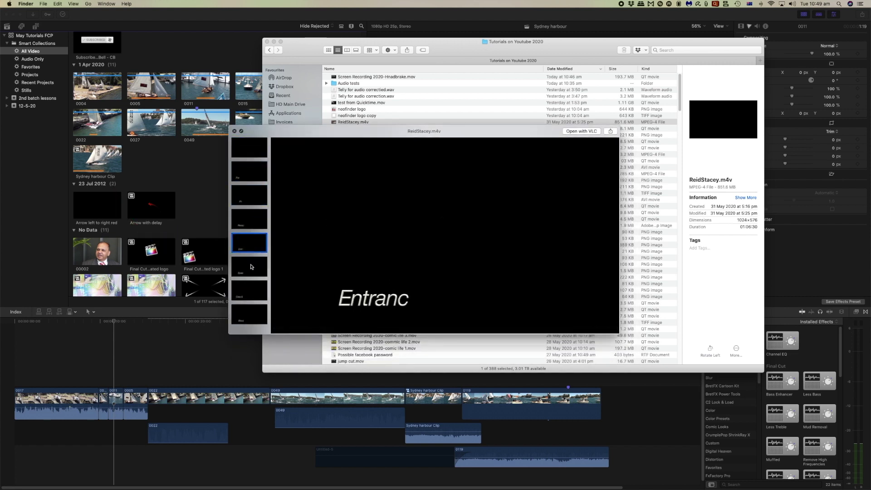
pyautogui.click(251, 267)
pyautogui.click(250, 291)
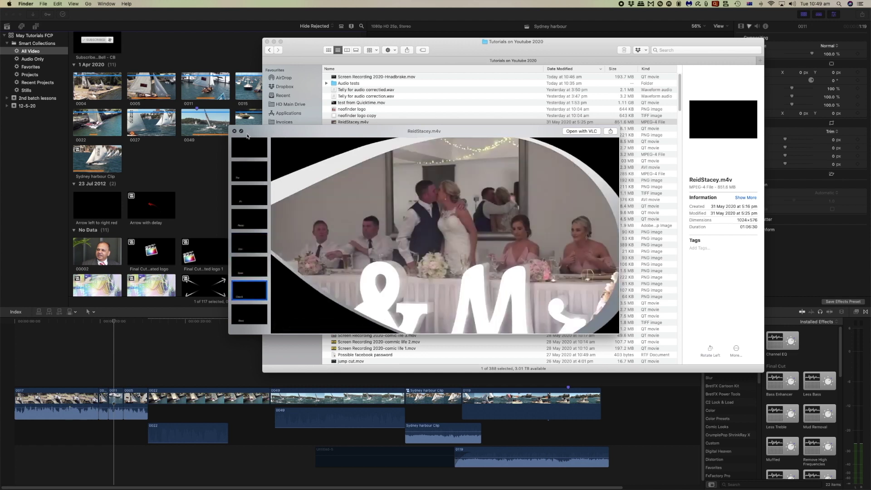
# - Create a new Final Cut Pro project named for the couple with a 25p frame rate
pyautogui.click(16, 51)
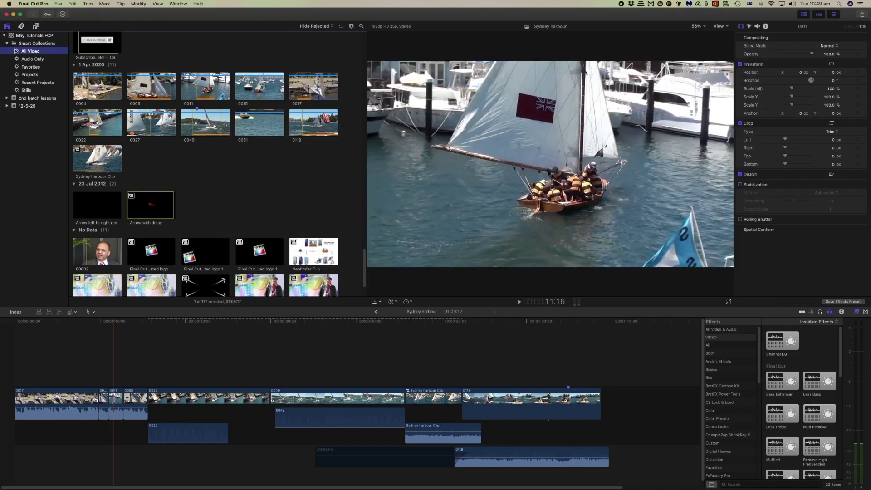
pyautogui.rightClick(24, 45)
pyautogui.click(40, 47)
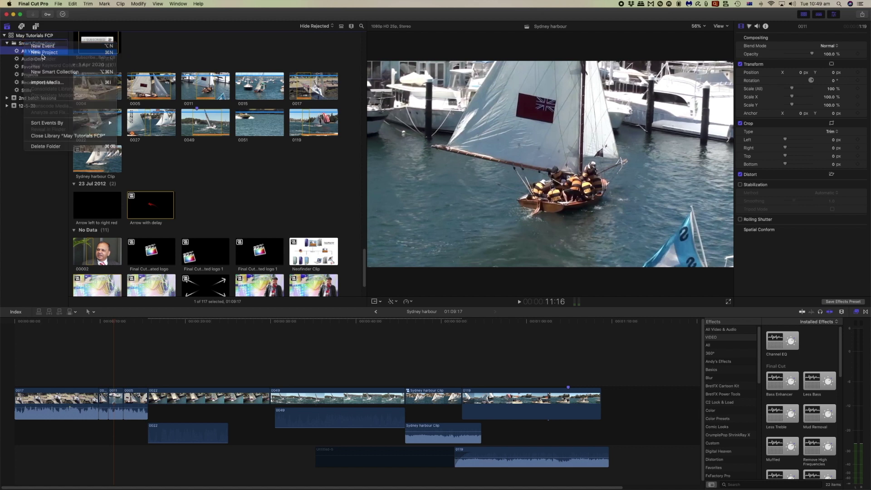
pyautogui.write('Reid and Stacy')
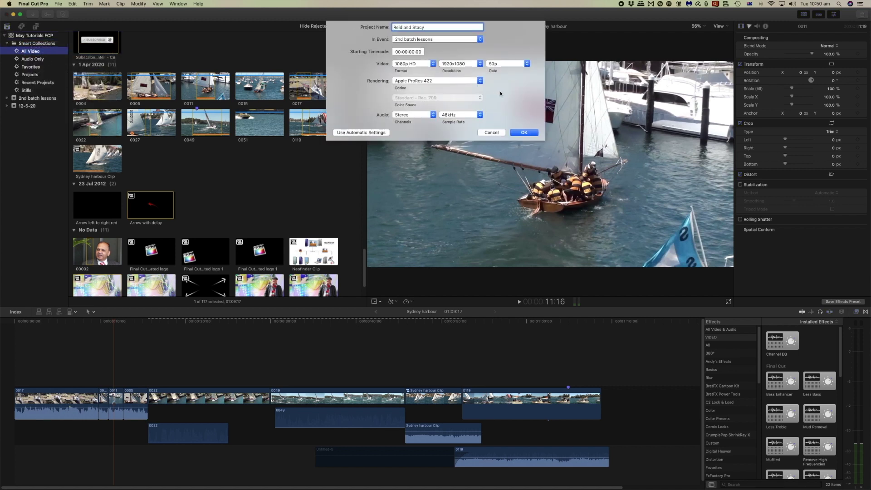
pyautogui.click(527, 63)
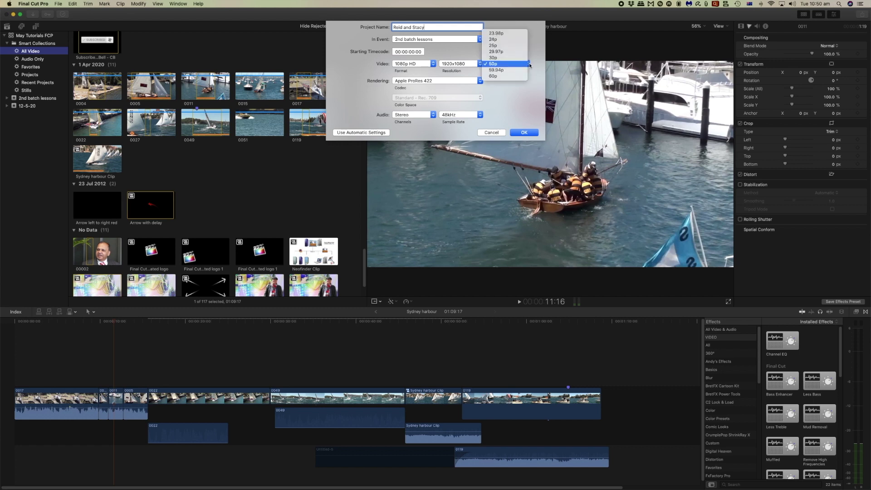
pyautogui.click(510, 47)
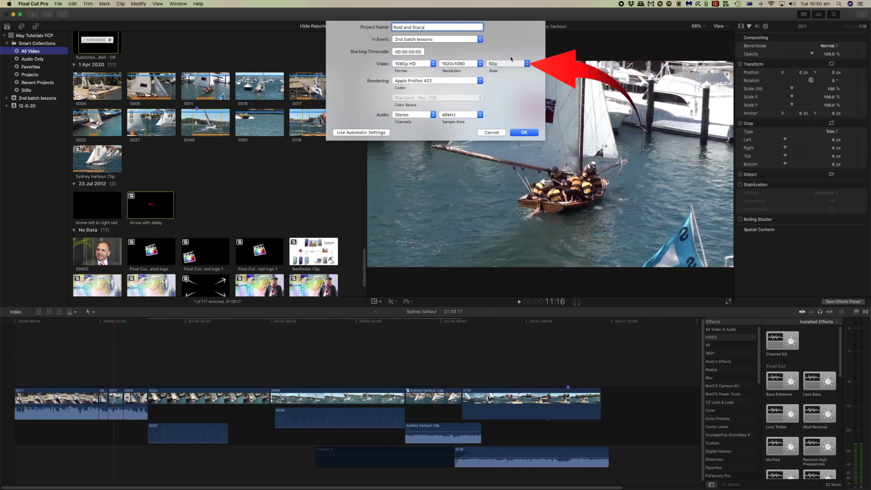
pyautogui.click(525, 132)
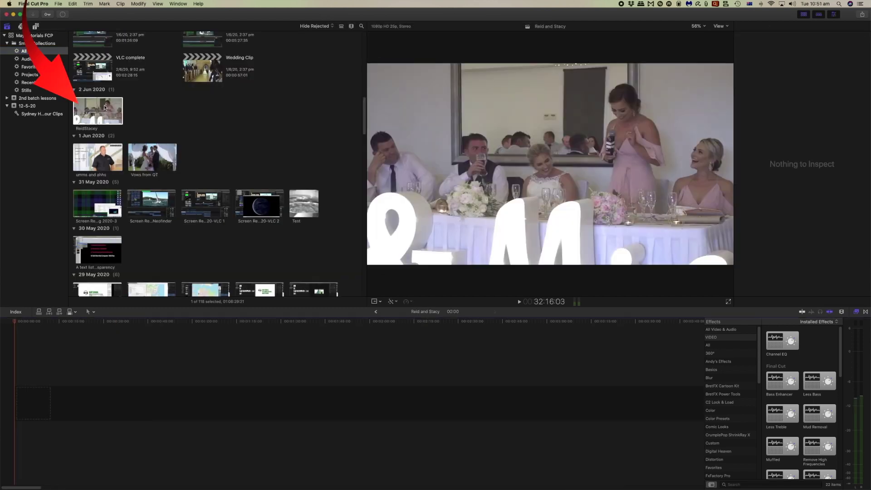
# - Drop the ReidStacey clip into the timeline, show its properties, and play ahead to the ceremony
pyautogui.moveTo(98, 111); pyautogui.dragTo(50, 431)
pyautogui.press('cmd+4')
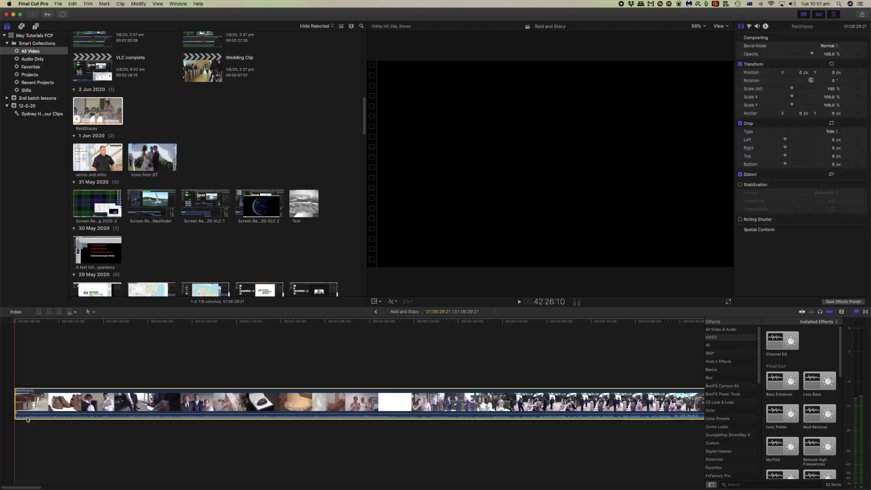
pyautogui.press('space')
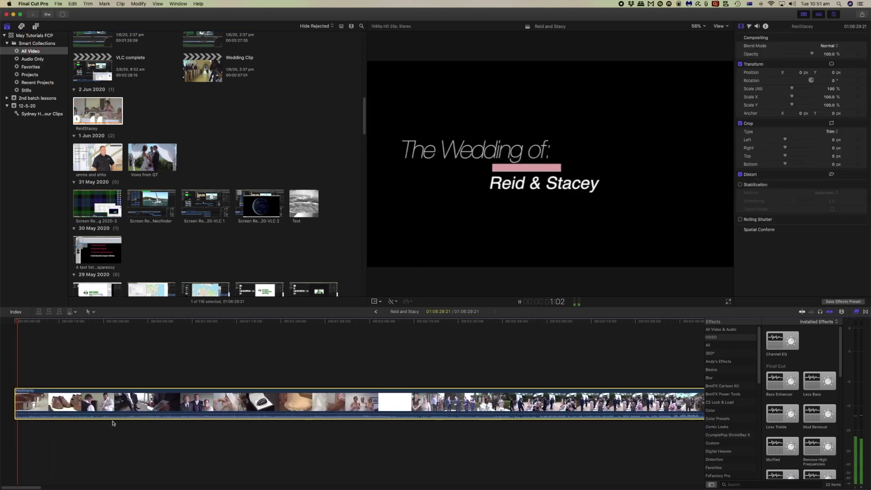
pyautogui.click(341, 323)
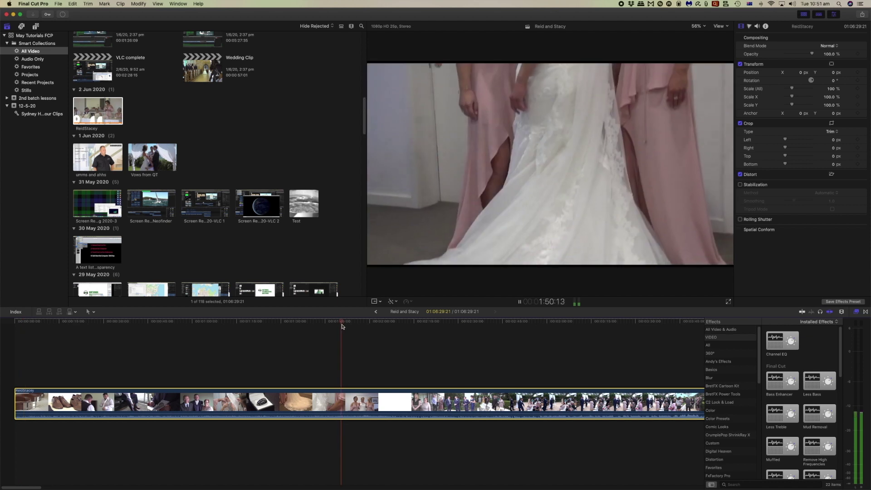
pyautogui.hscroll(2, 369, 334)
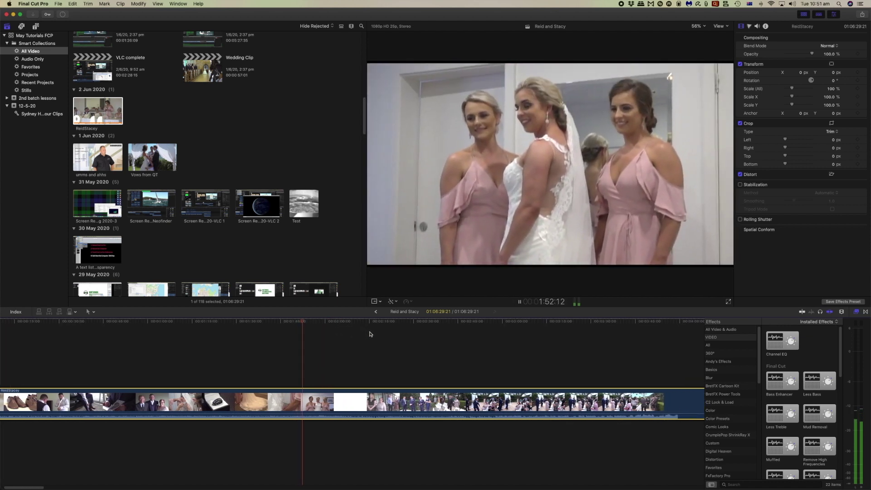
pyautogui.click(505, 323)
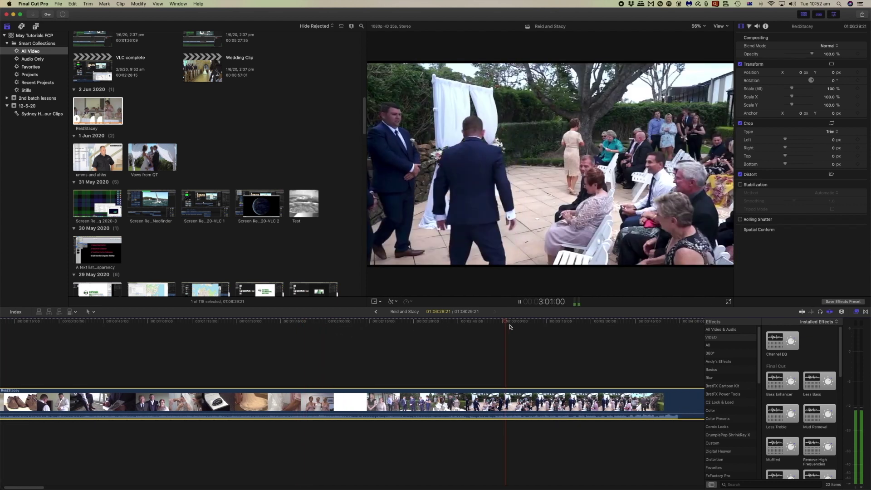